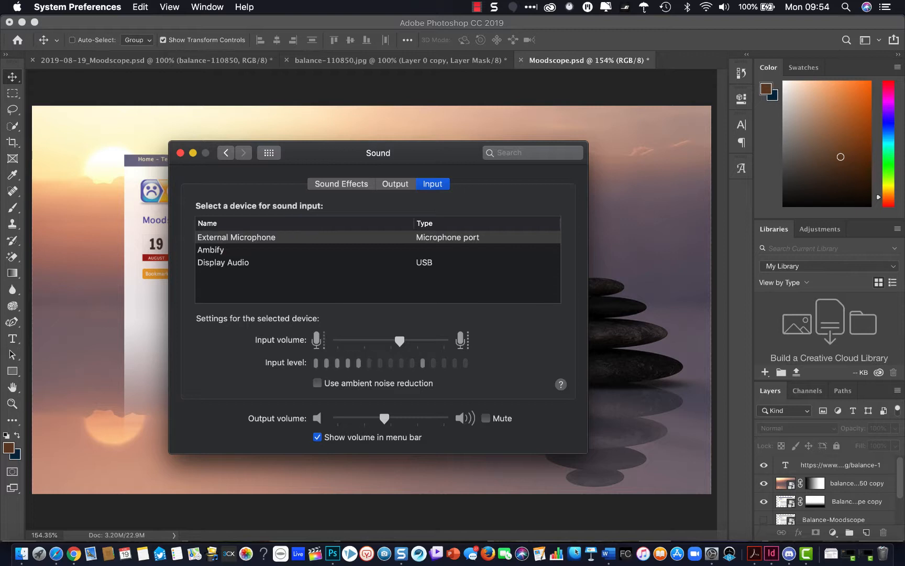
{"action": "left_click_drag", "start_coordinate": [322, 148], "coordinate": [626, 182]}
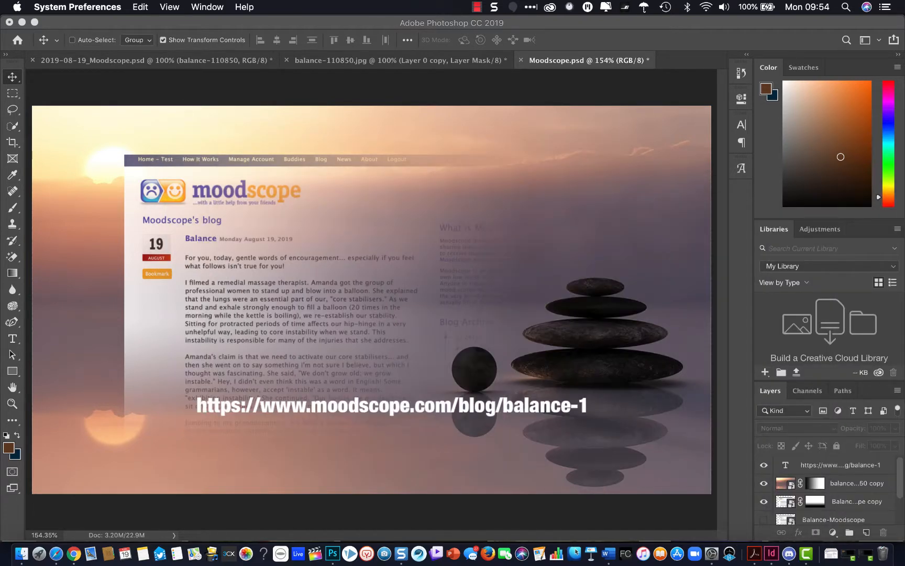
{"action": "left_click_drag", "start_coordinate": [904, 174], "coordinate": [338, 161]}
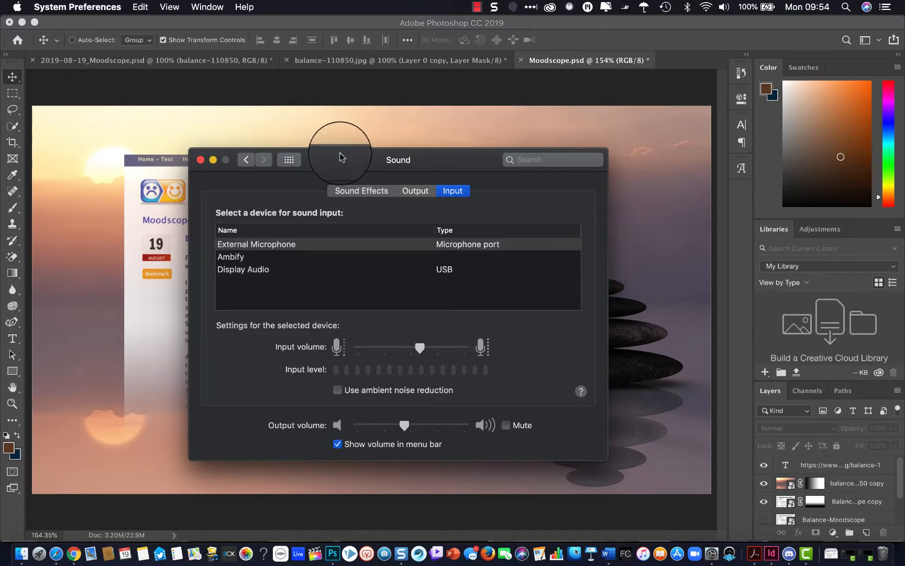
{"action": "left_click_drag", "start_coordinate": [342, 153], "coordinate": [904, 324]}
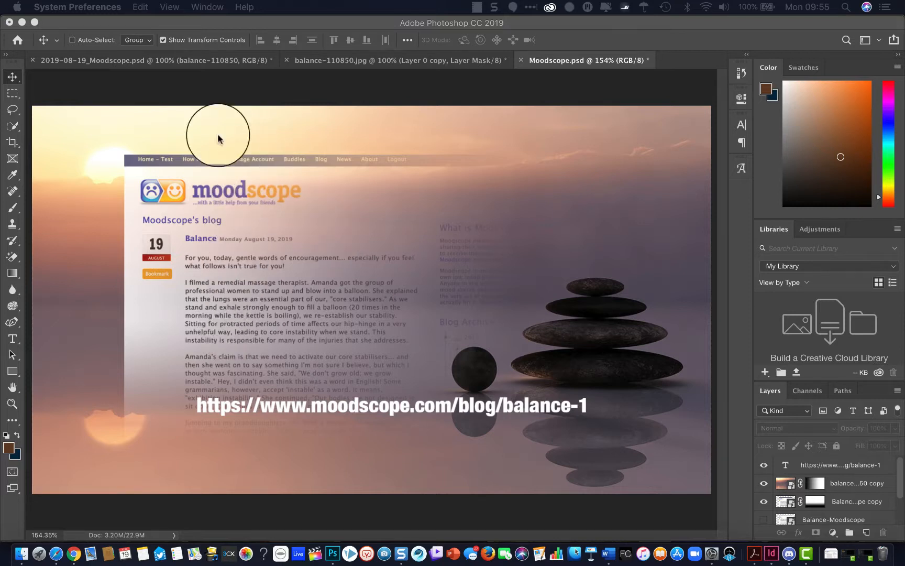
- Create a new 1400 x 800 pixel RGB document at 72 pixels/inch with a white background and fit it to the window
{"action": "left_click", "coordinate": [104, 93]}
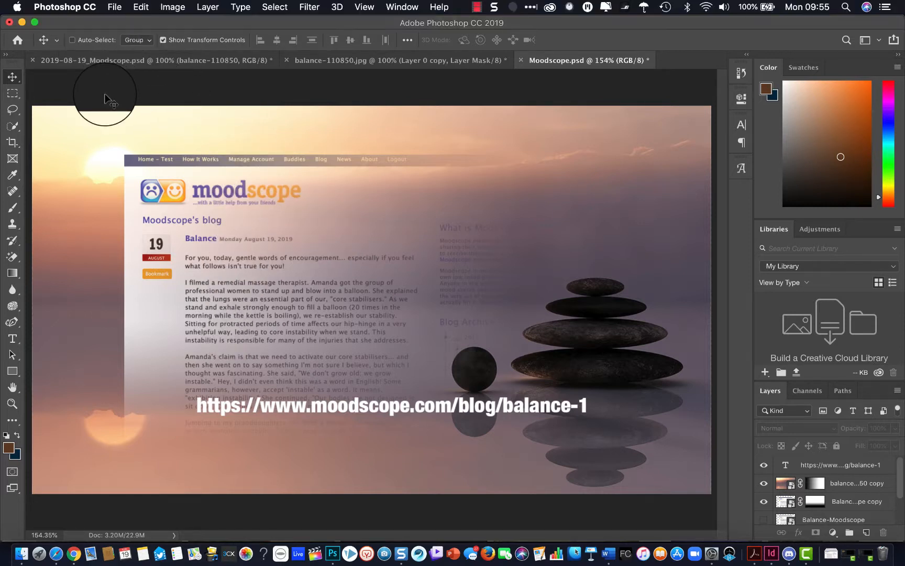
{"action": "left_click", "coordinate": [115, 7]}
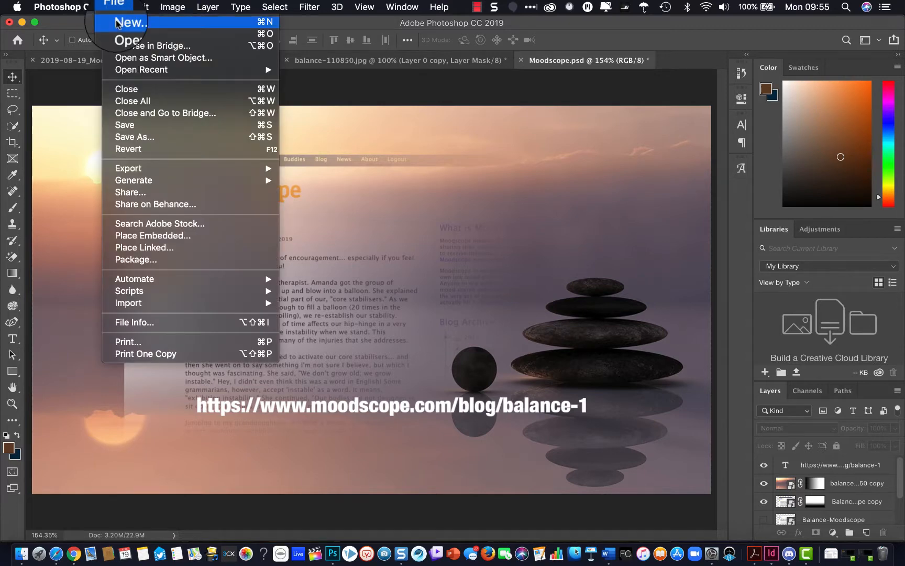
{"action": "left_click", "coordinate": [118, 23]}
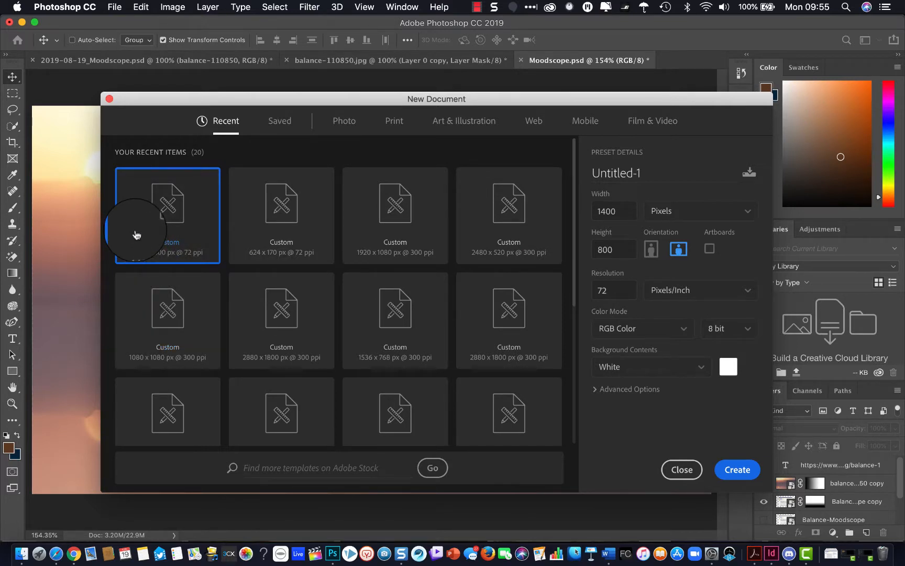
{"action": "left_click", "coordinate": [738, 470]}
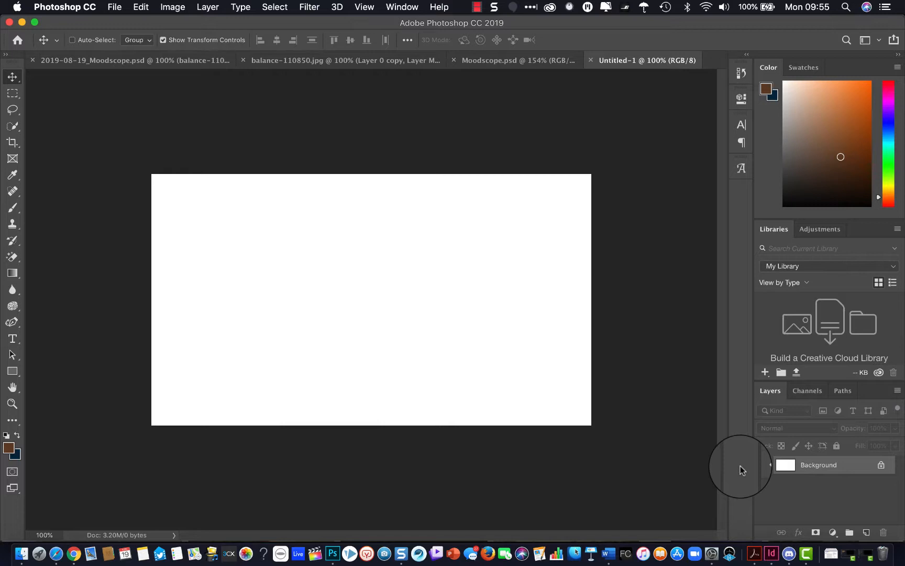
{"action": "key", "text": "super"}
{"action": "key", "text": "super+0"}
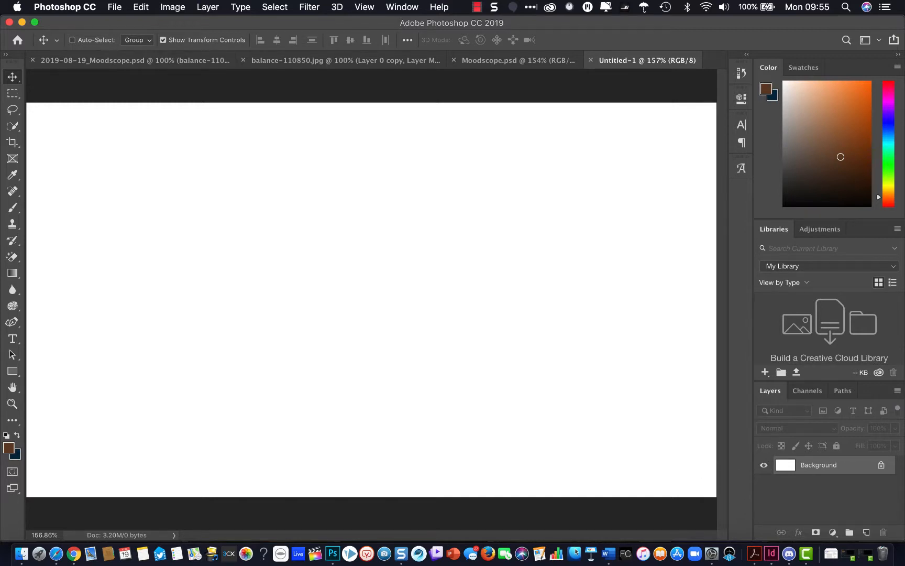
- Place the Balance-Moodscope screenshot in the centre of the new document at 100% scale
{"action": "left_click_drag", "start_coordinate": [530, 295], "coordinate": [331, 307]}
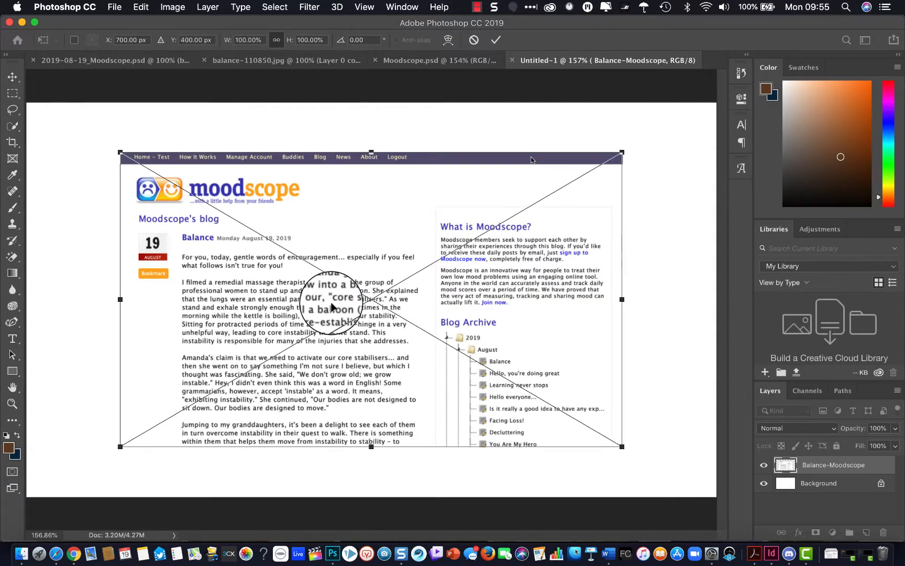
{"action": "mouse_move", "coordinate": [364, 200]}
{"action": "left_mouse_down"}
{"action": "mouse_move", "coordinate": [339, 205]}
{"action": "mouse_move", "coordinate": [376, 204]}
{"action": "left_mouse_up"}
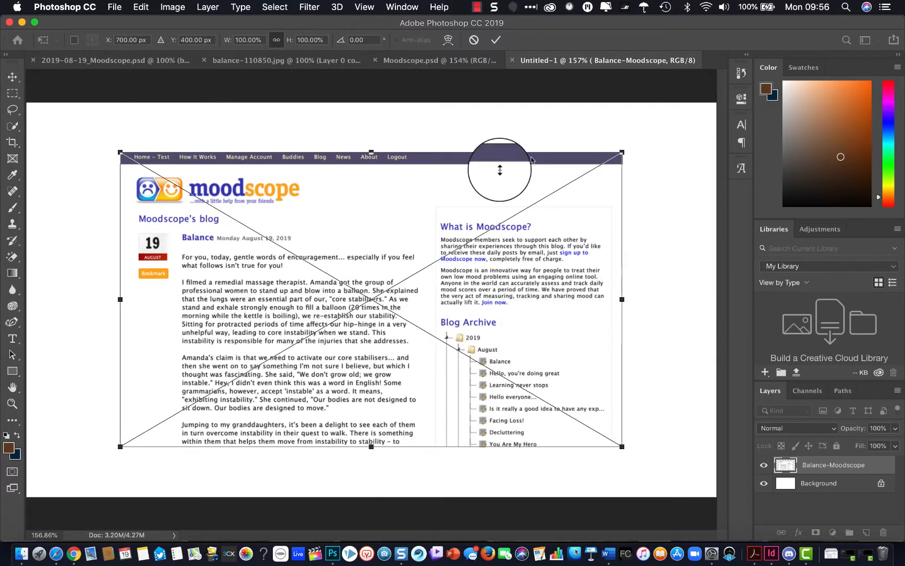
{"action": "left_click", "coordinate": [495, 40]}
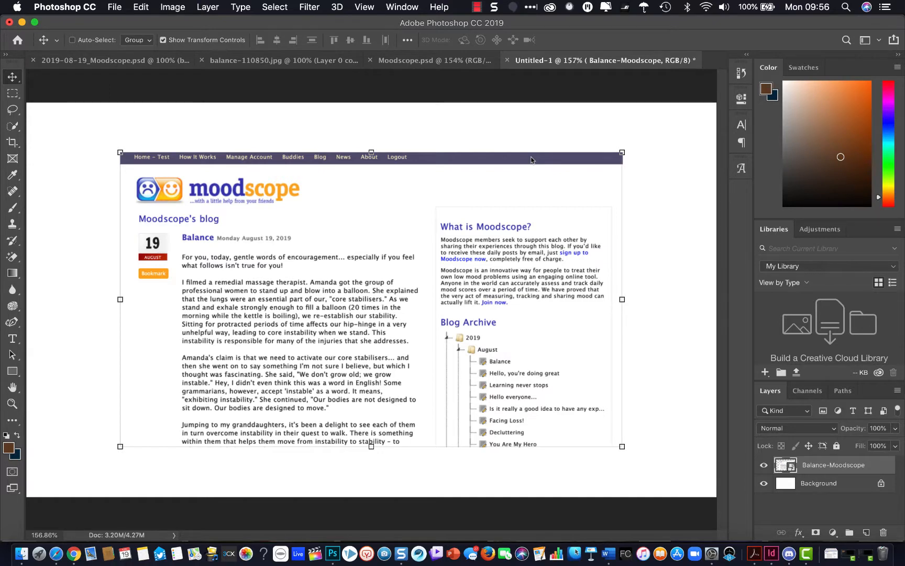
- Place the balance-110850 image, enlarge it to about 85% to cover the canvas, and move its layer beneath Balance-Moodscope
{"action": "left_click_drag", "start_coordinate": [846, 337], "coordinate": [292, 326]}
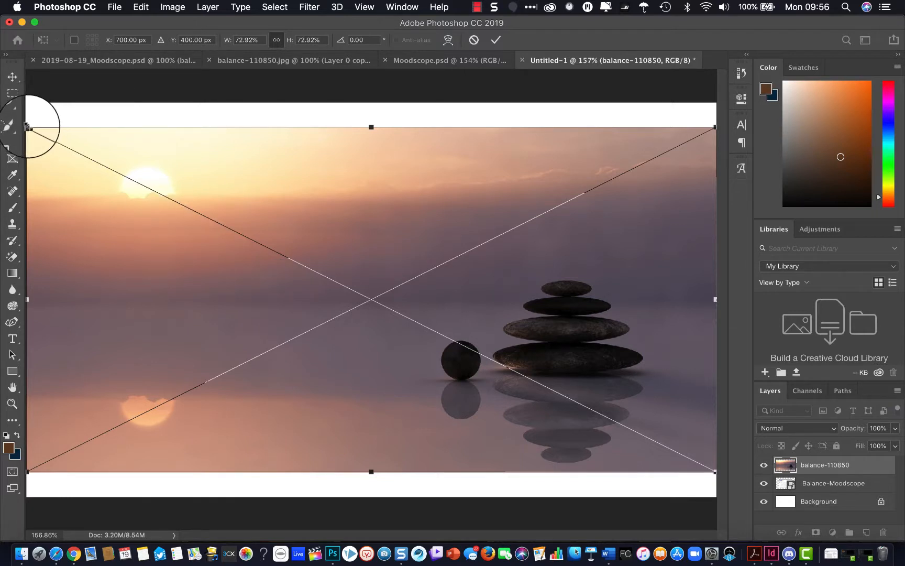
{"action": "left_click_drag", "start_coordinate": [27, 127], "coordinate": [2, 58]}
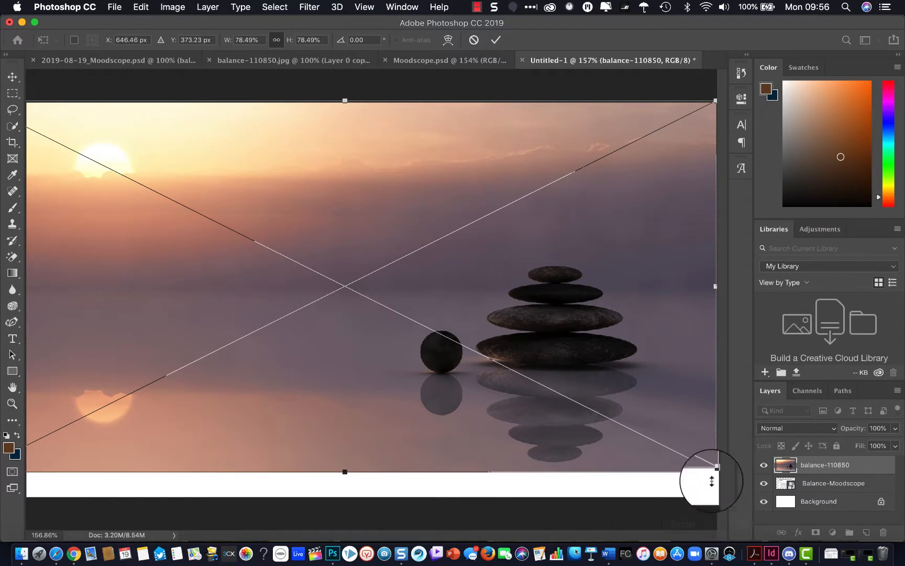
{"action": "left_click_drag", "start_coordinate": [714, 471], "coordinate": [776, 510]}
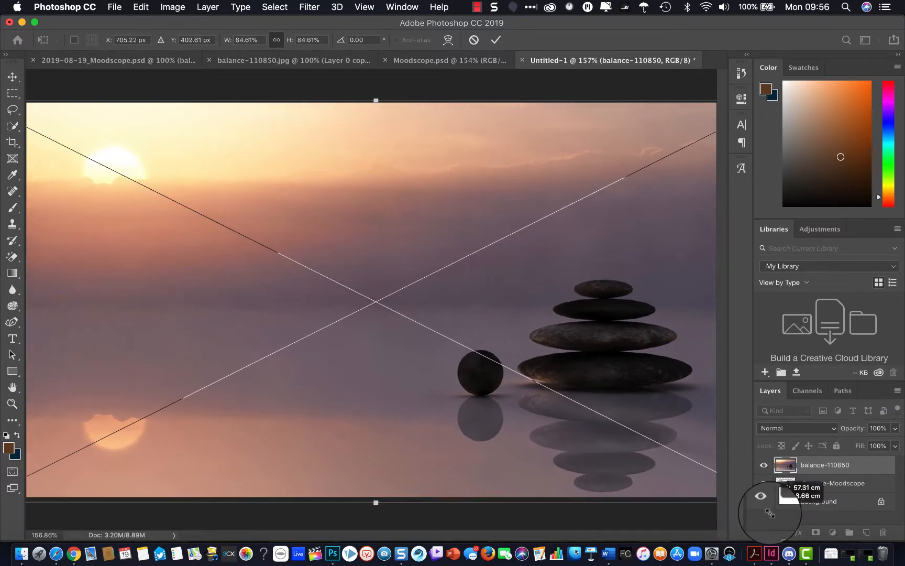
{"action": "left_click_drag", "start_coordinate": [381, 349], "coordinate": [382, 348]}
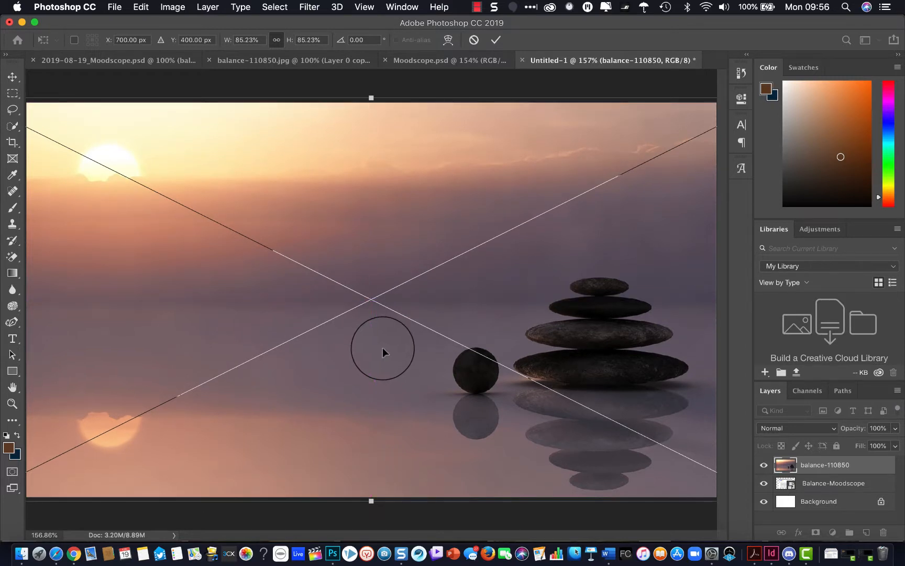
{"action": "left_click", "coordinate": [496, 40]}
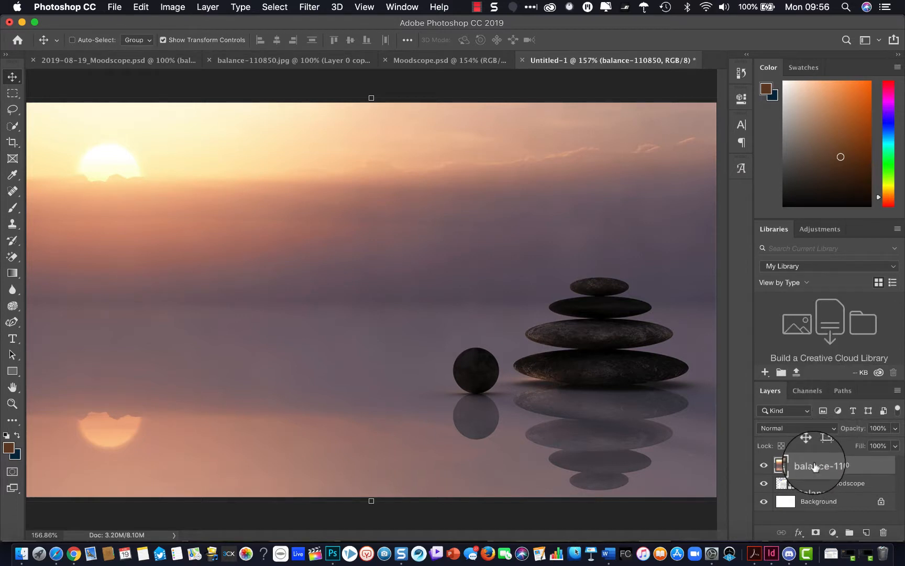
{"action": "left_click_drag", "start_coordinate": [814, 466], "coordinate": [815, 489]}
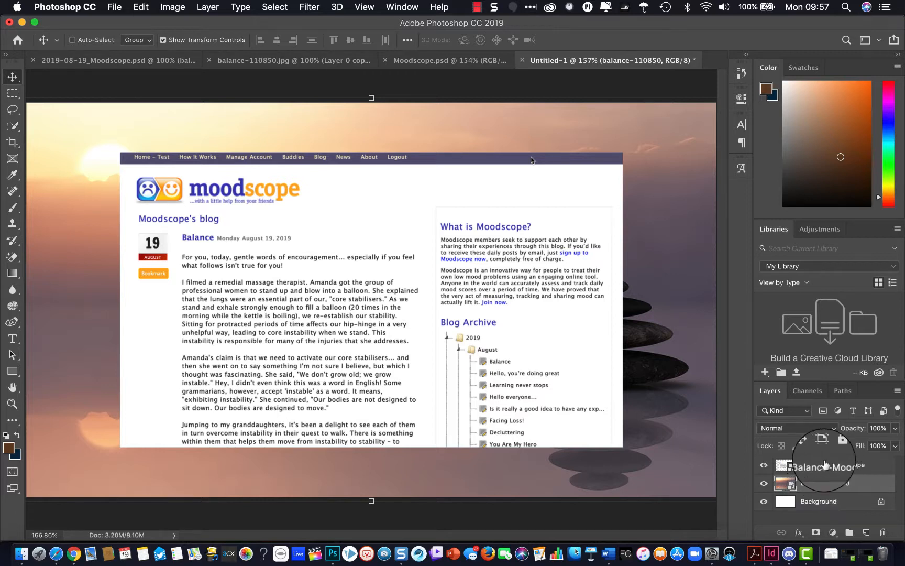
- Duplicate the Balance-Moodscope layer and hide the original
{"action": "left_click", "coordinate": [824, 465]}
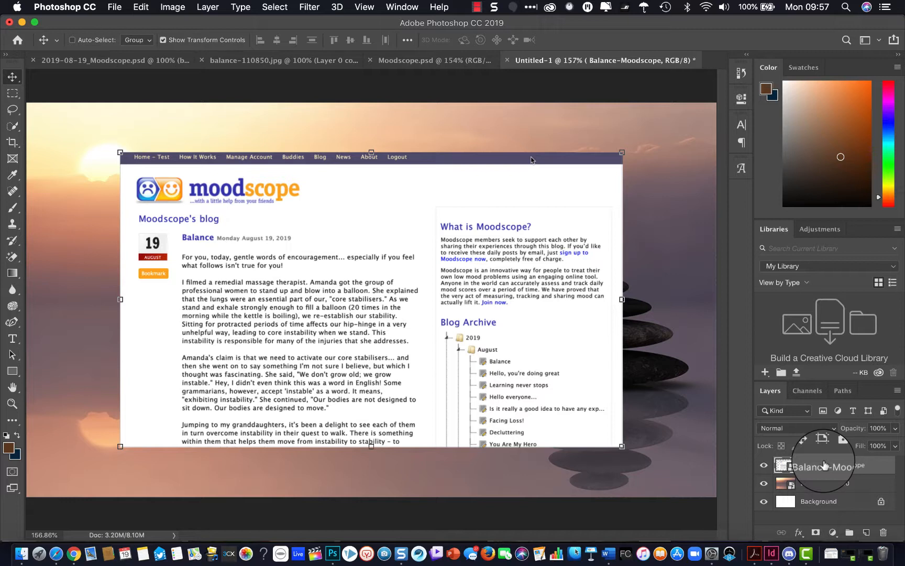
{"action": "key", "text": "super"}
{"action": "key", "text": "super+j"}
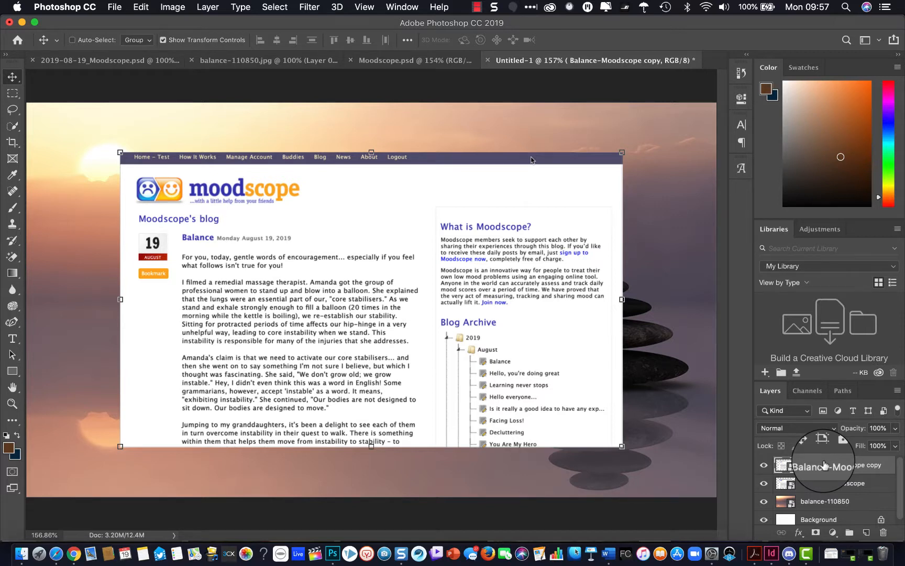
{"action": "left_click", "coordinate": [765, 483]}
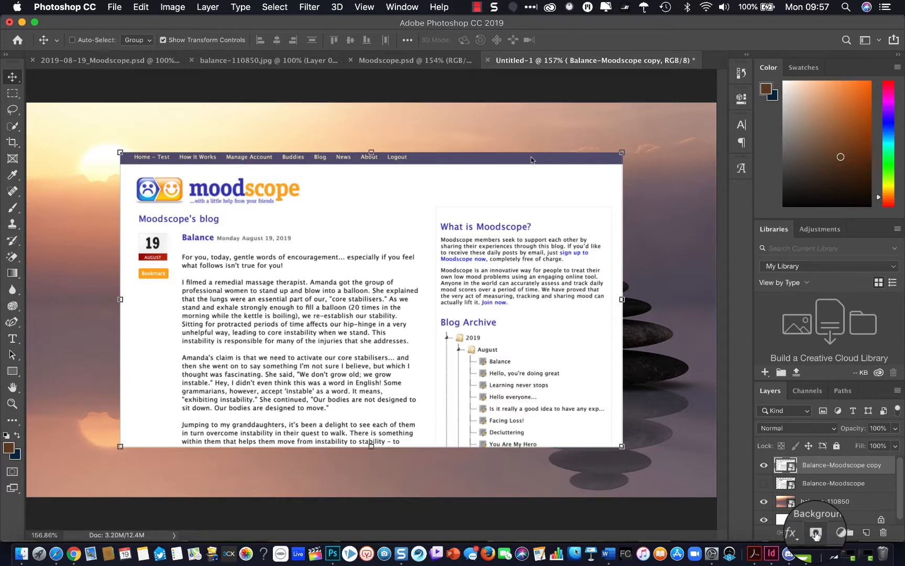
- Add a layer mask to the Balance-Moodscope copy and activate the Gradient tool
{"action": "left_click", "coordinate": [816, 533]}
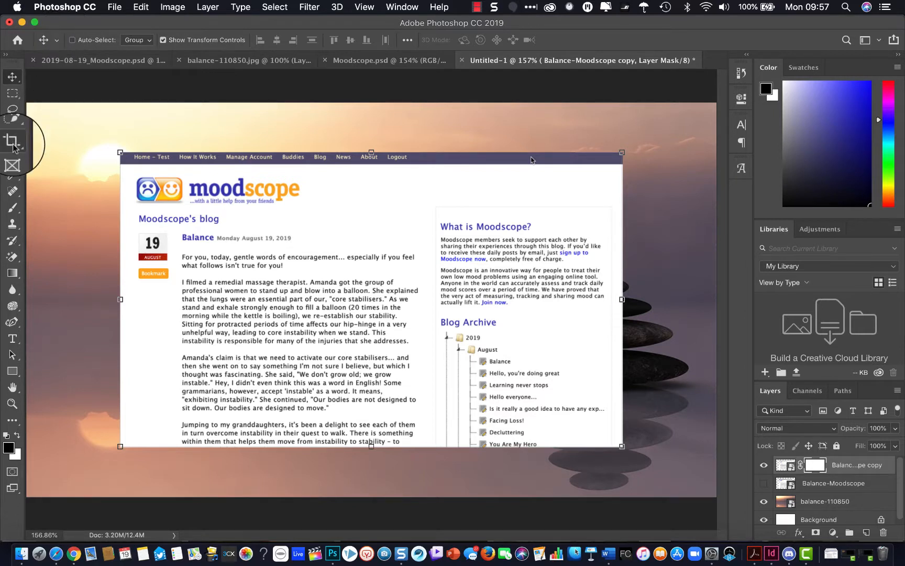
{"action": "left_click", "coordinate": [13, 274]}
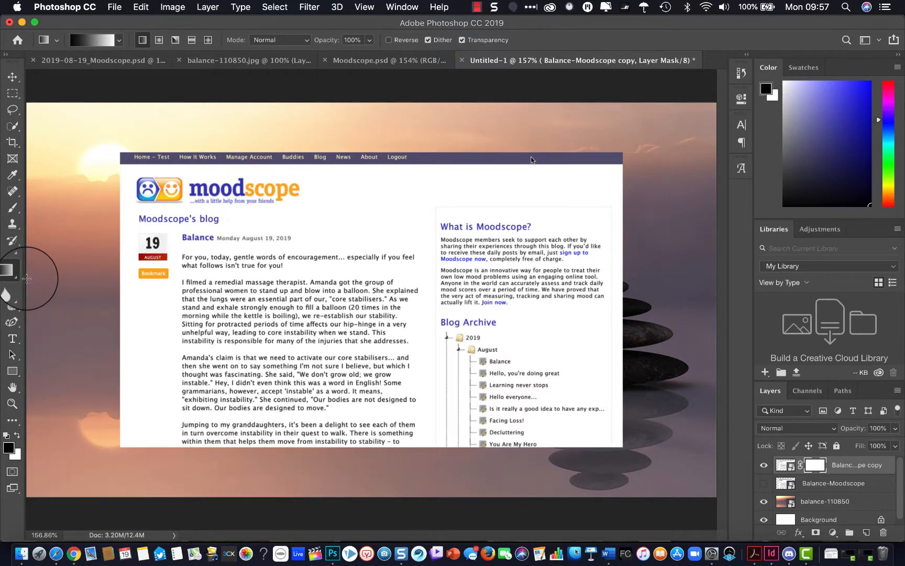
- Try a Lighten-mode gradient on the mask from the webpage screenshot's lower edge upward, and return the gradient mode to Normal
{"action": "left_click", "coordinate": [308, 42]}
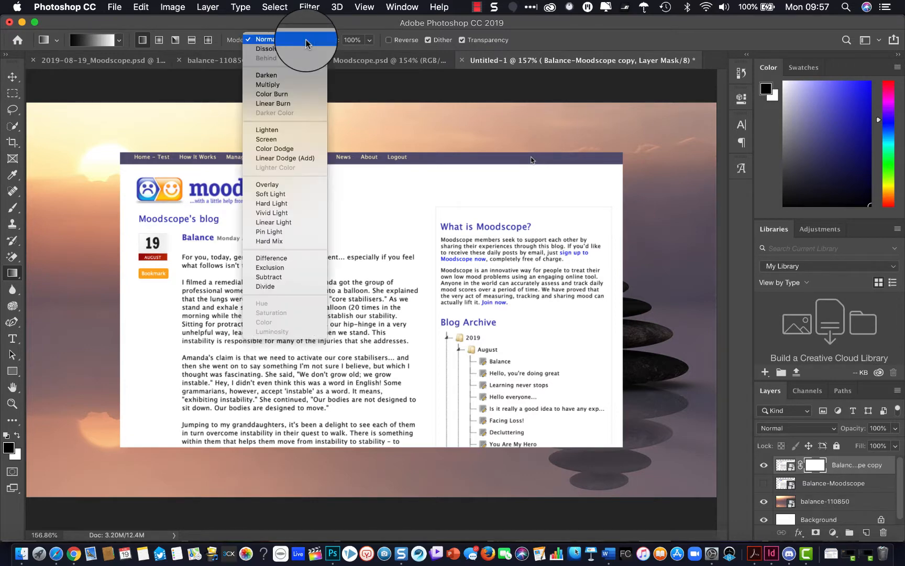
{"action": "left_click", "coordinate": [268, 135]}
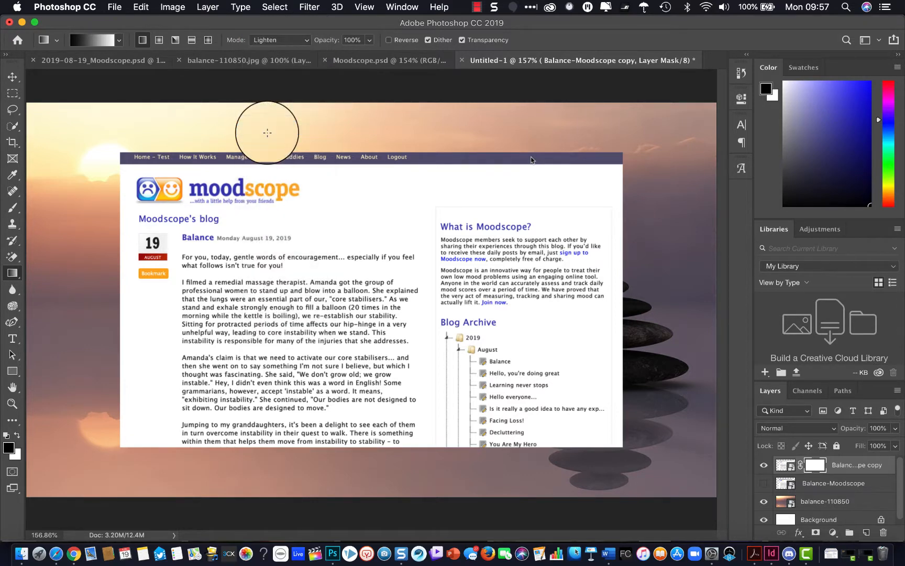
{"action": "left_click_drag", "start_coordinate": [326, 449], "coordinate": [325, 296]}
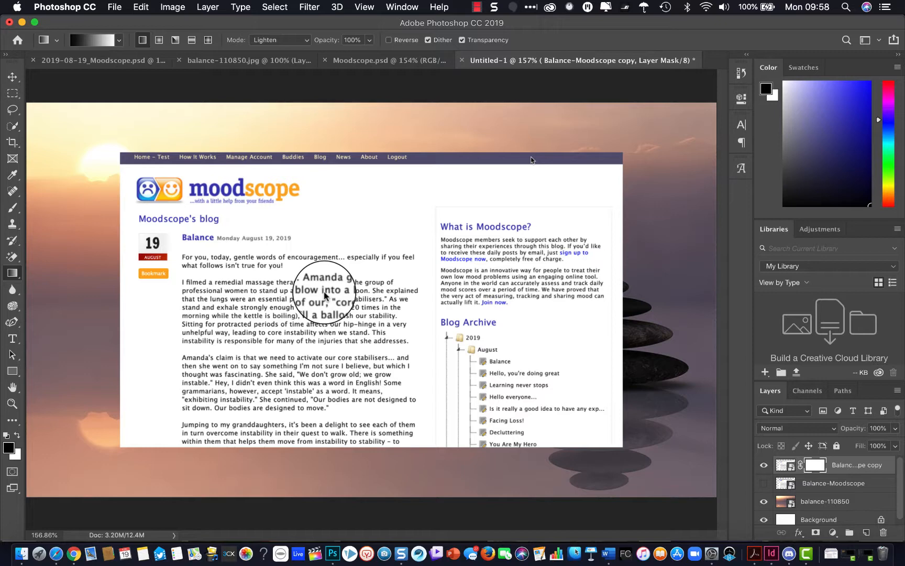
{"action": "left_click", "coordinate": [307, 41]}
{"action": "mouse_move", "coordinate": [285, 9]}
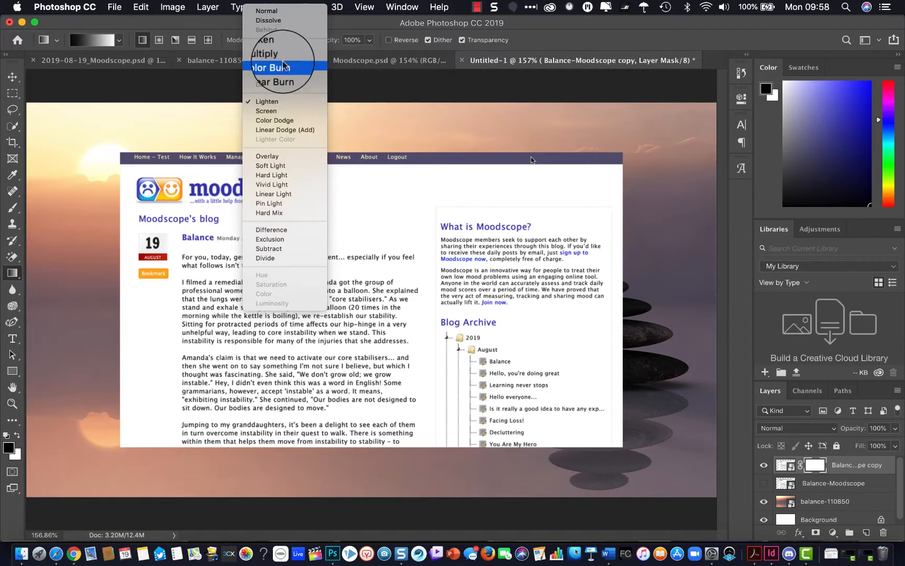
{"action": "left_click", "coordinate": [264, 10]}
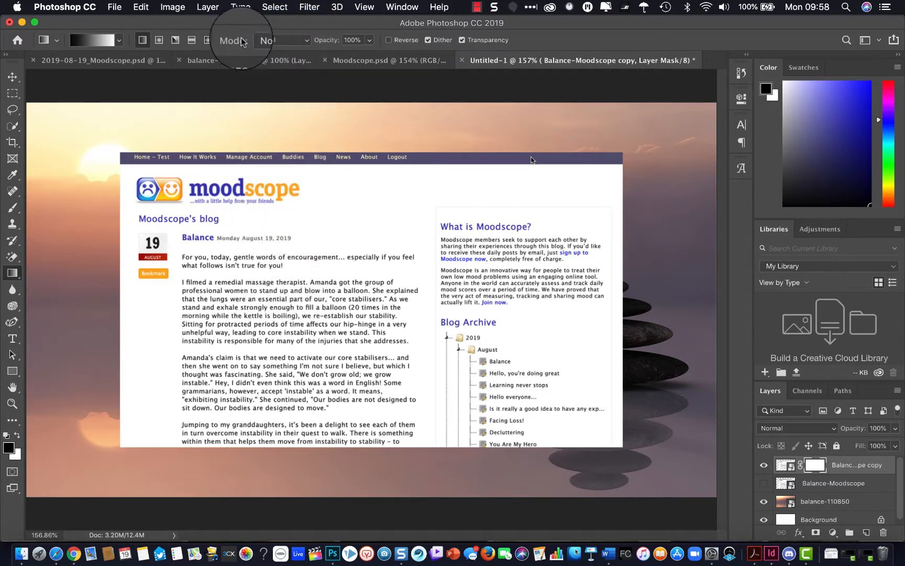
- Fade out the webpage screenshot's lower part with a black-to-white linear gradient on its mask, from the lower edge up to about mid-height
{"action": "left_click", "coordinate": [119, 40]}
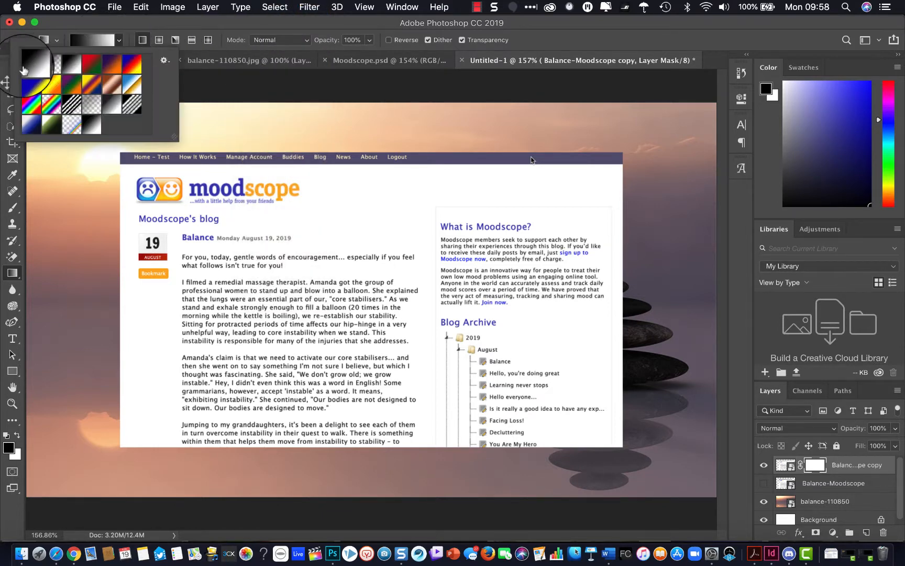
{"action": "left_click", "coordinate": [30, 69]}
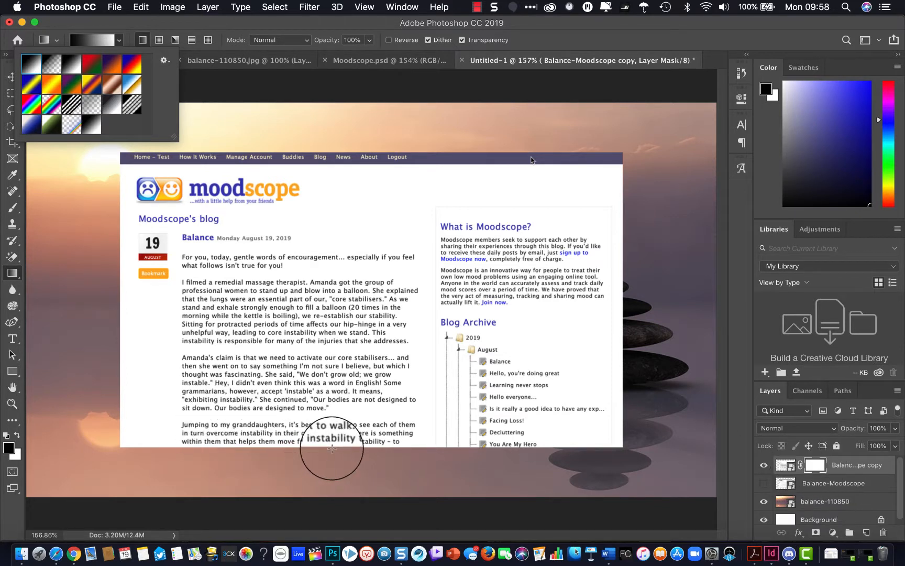
{"action": "left_click", "coordinate": [331, 446]}
{"action": "left_click_drag", "start_coordinate": [331, 448], "coordinate": [332, 315]}
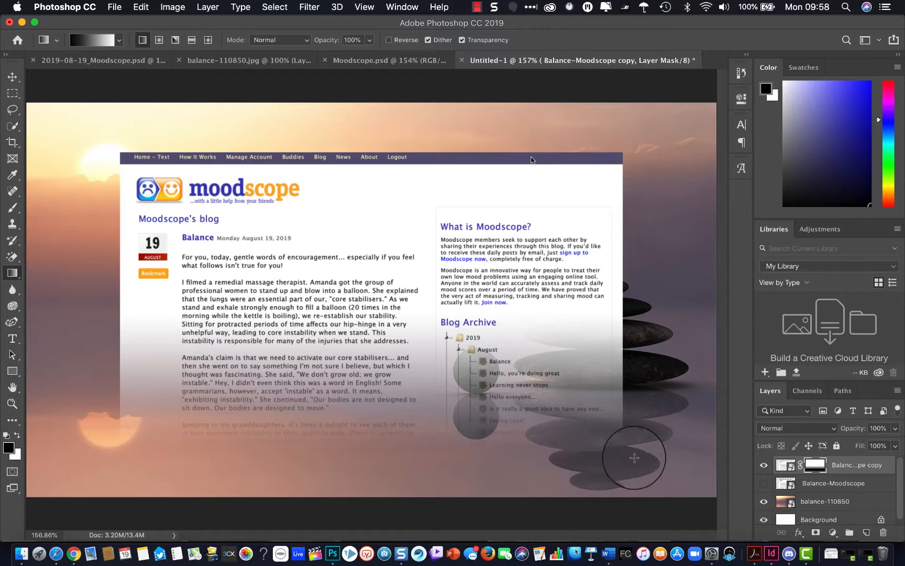
- Duplicate the balance-110850 layer and move the copy to the top of the layer stack
{"action": "left_click", "coordinate": [816, 503]}
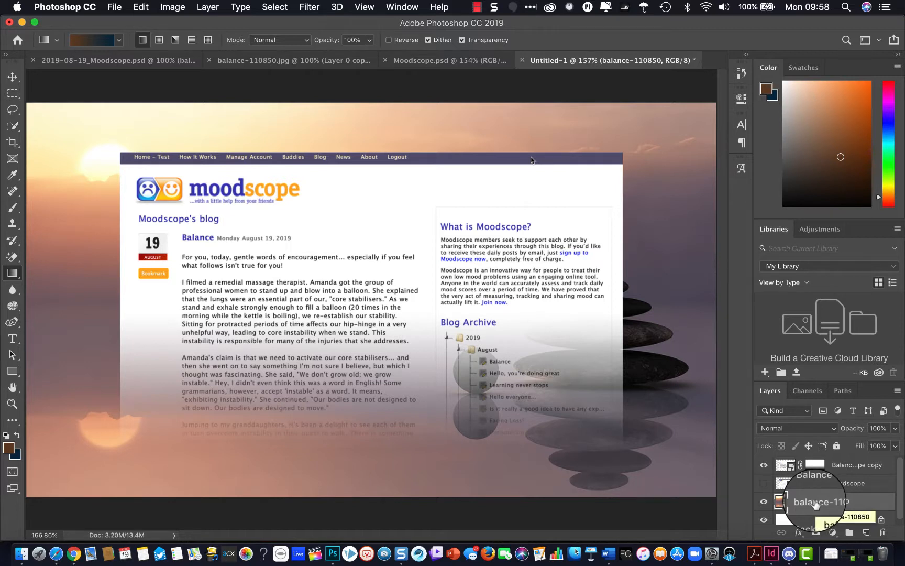
{"action": "key", "text": "super+j"}
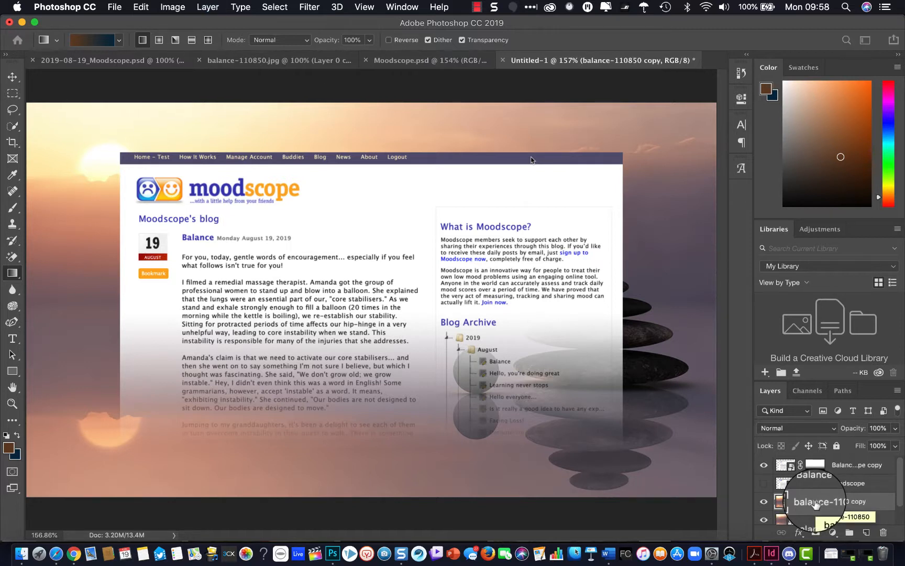
{"action": "left_click_drag", "start_coordinate": [815, 503], "coordinate": [809, 459]}
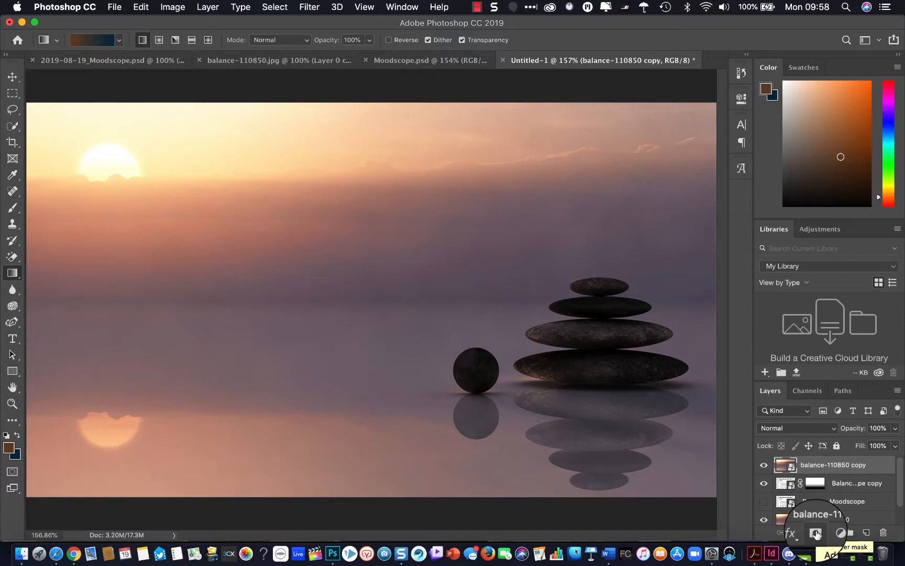
- Mask the balance-110850 copy with a horizontal black-to-white gradient running from the canvas's left edge to the stacked stones
{"action": "left_click", "coordinate": [816, 533]}
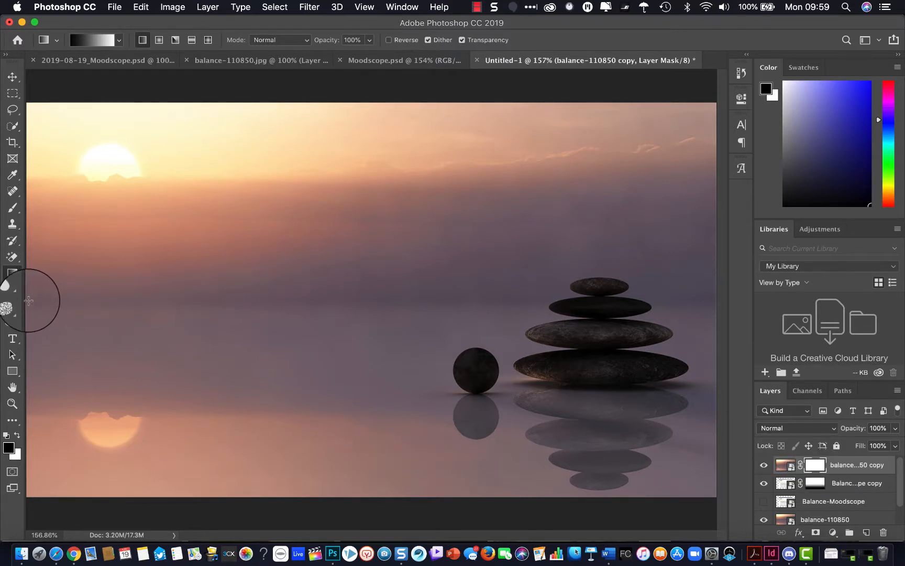
{"action": "left_click_drag", "start_coordinate": [28, 302], "coordinate": [552, 302]}
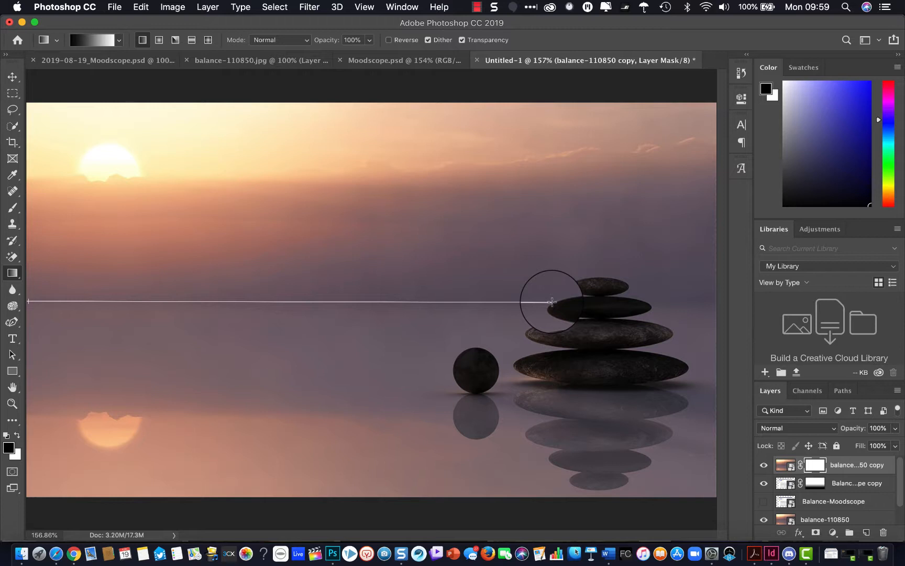
- Finish the horizontal mask gradient on the balance-110850 copy, ending it beside the second stone from the top of the stack
{"action": "left_click_drag", "start_coordinate": [552, 302], "coordinate": [551, 302]}
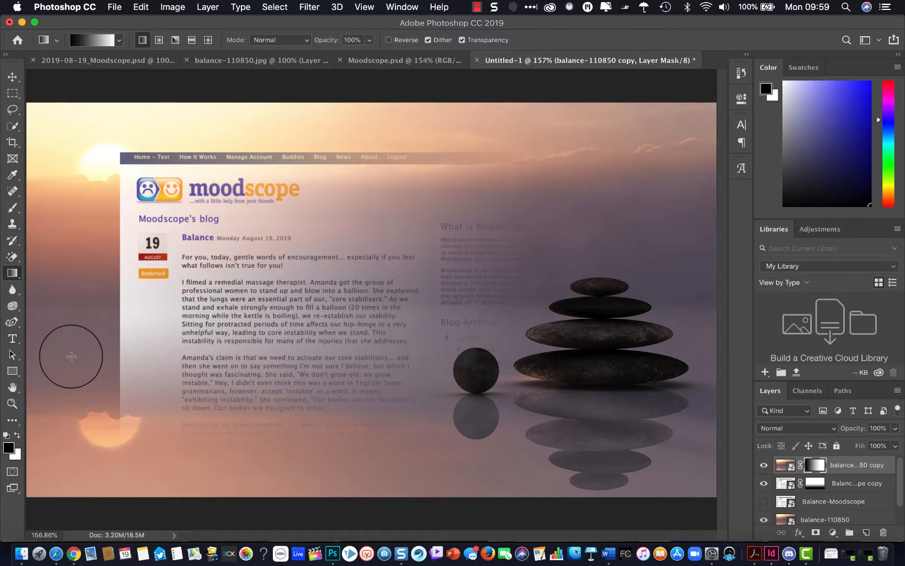
{"action": "left_click", "coordinate": [11, 340]}
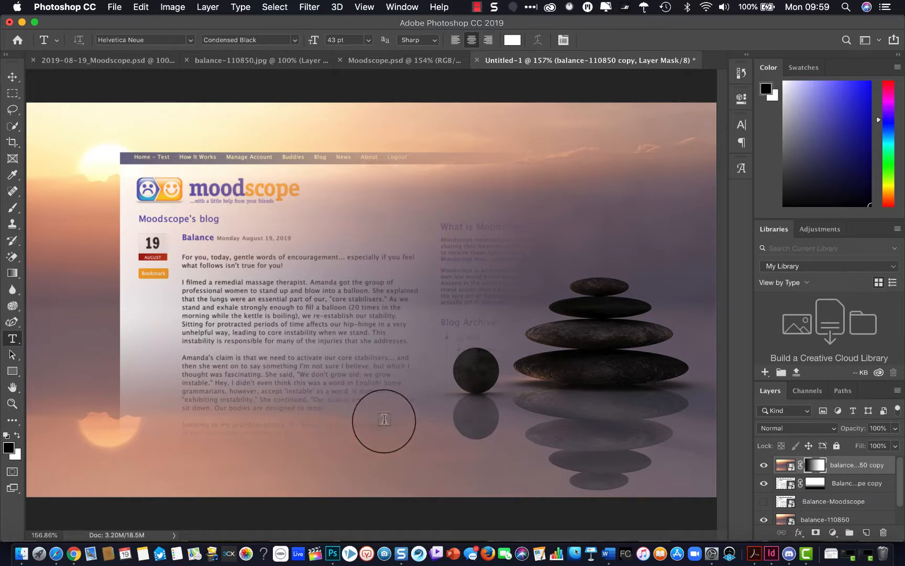
{"action": "left_click", "coordinate": [381, 414]}
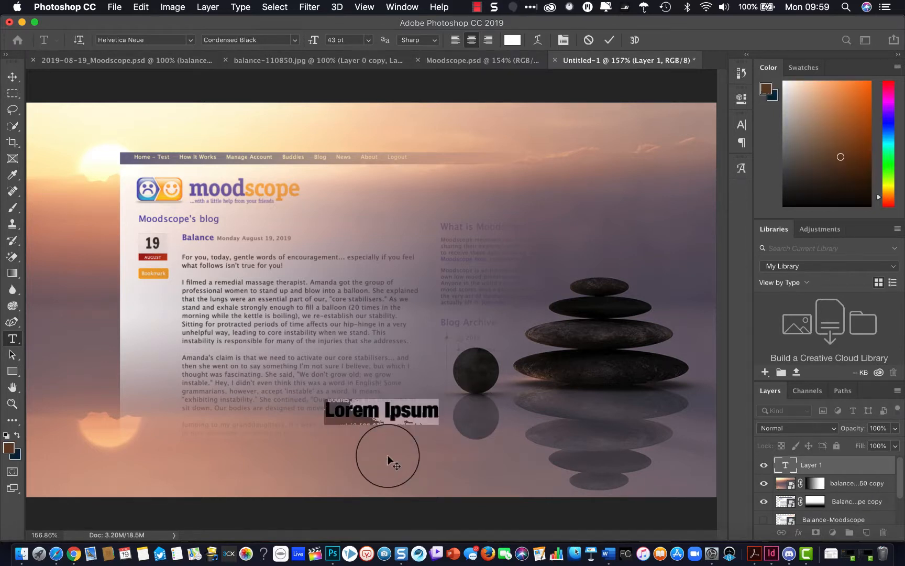
{"action": "type", "text": "https://www.moodscope.com/blog/balance-1"}
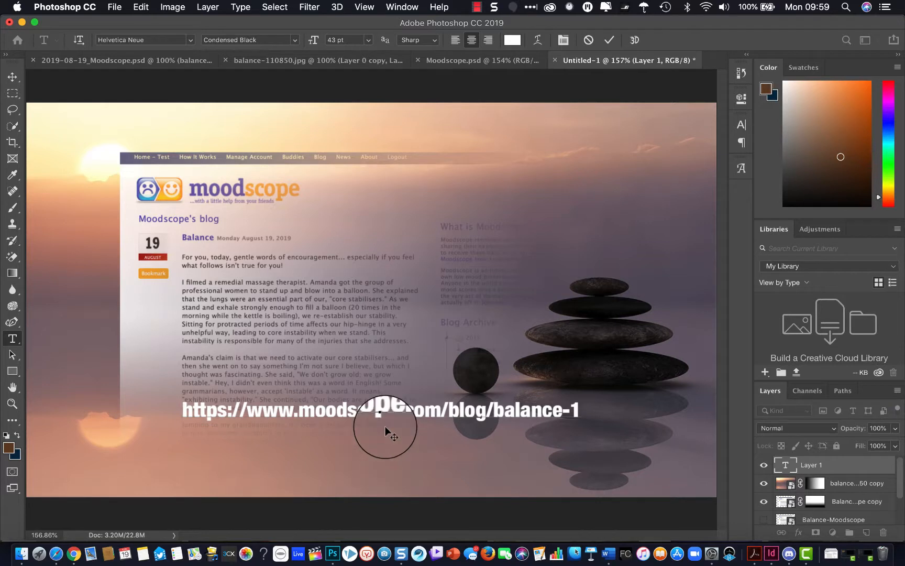
{"action": "left_click", "coordinate": [609, 40]}
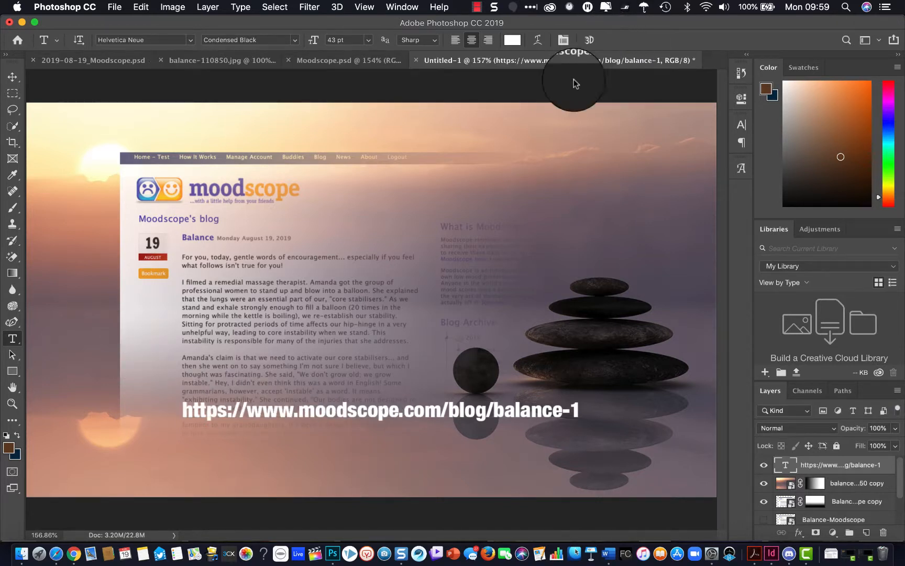
- Move the web address text slightly right and up, and deselect all layers
{"action": "left_click", "coordinate": [12, 76]}
{"action": "left_click_drag", "start_coordinate": [332, 411], "coordinate": [337, 412]}
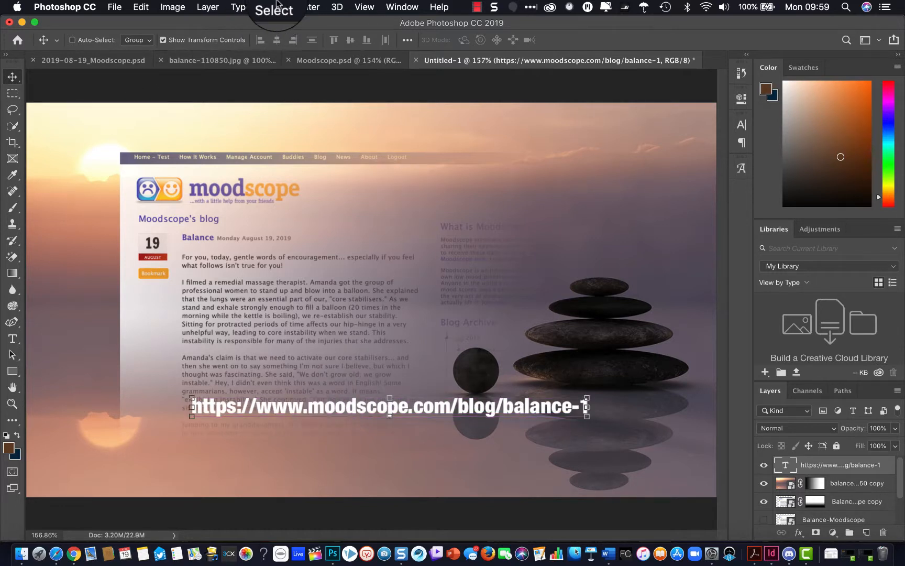
{"action": "left_click", "coordinate": [274, 8]}
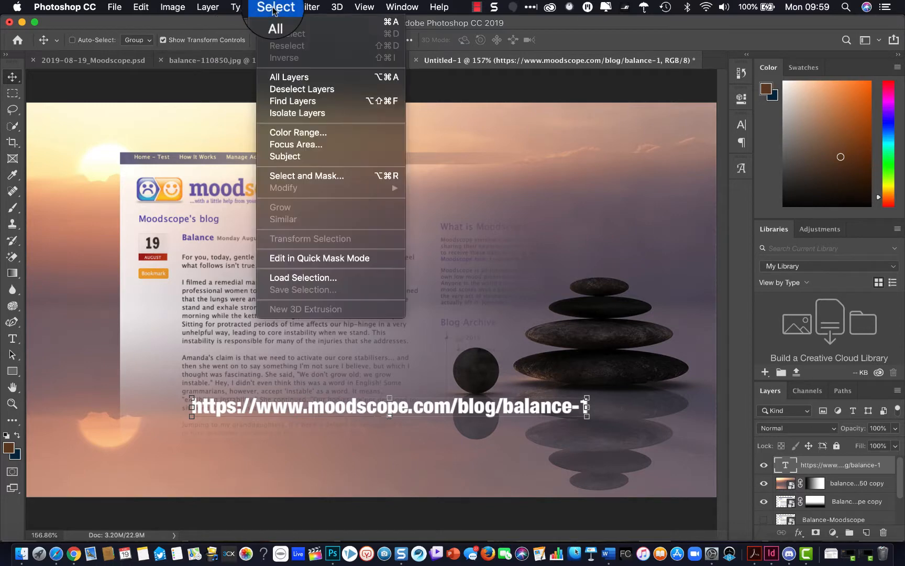
{"action": "left_click", "coordinate": [287, 89]}
{"action": "left_click", "coordinate": [465, 522]}
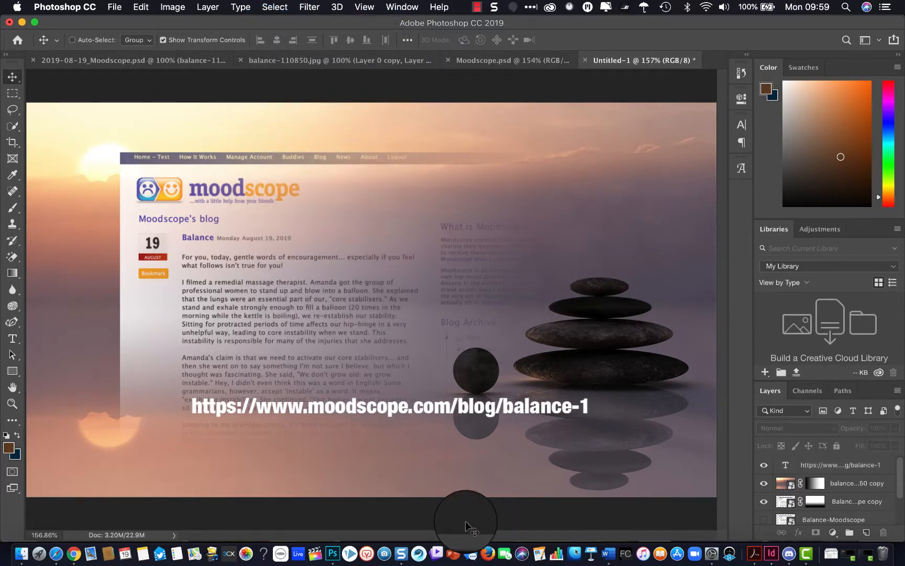